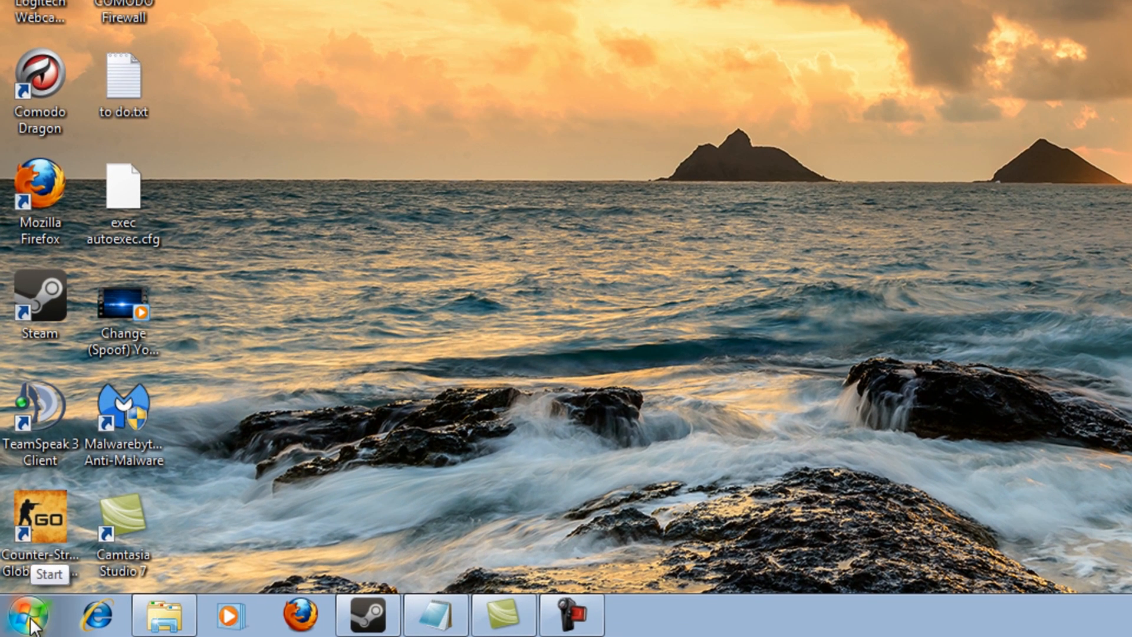
- Open the Control Panel and switch its view to Category
left_click(29, 623)
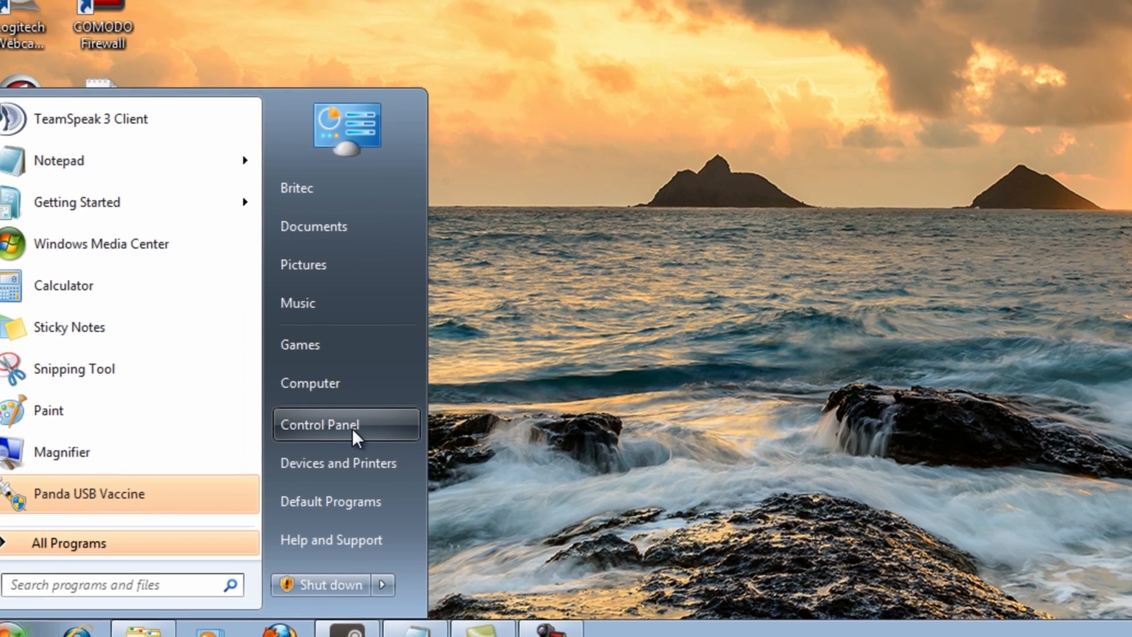
left_click(352, 428)
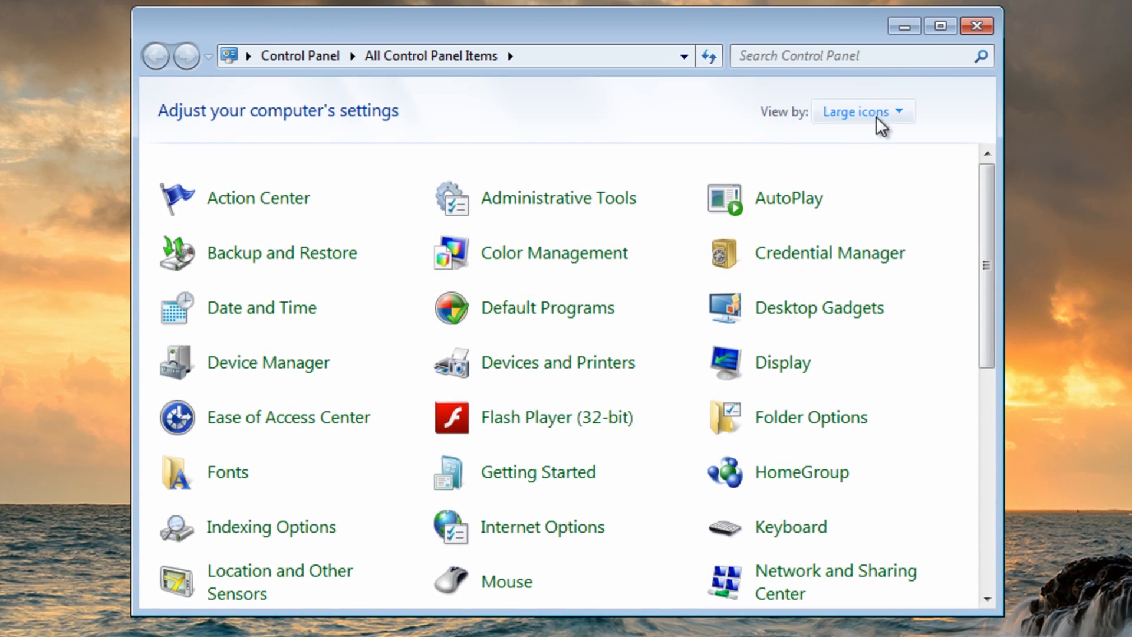
left_click_drag(985, 231, 928, 144)
left_click(897, 115)
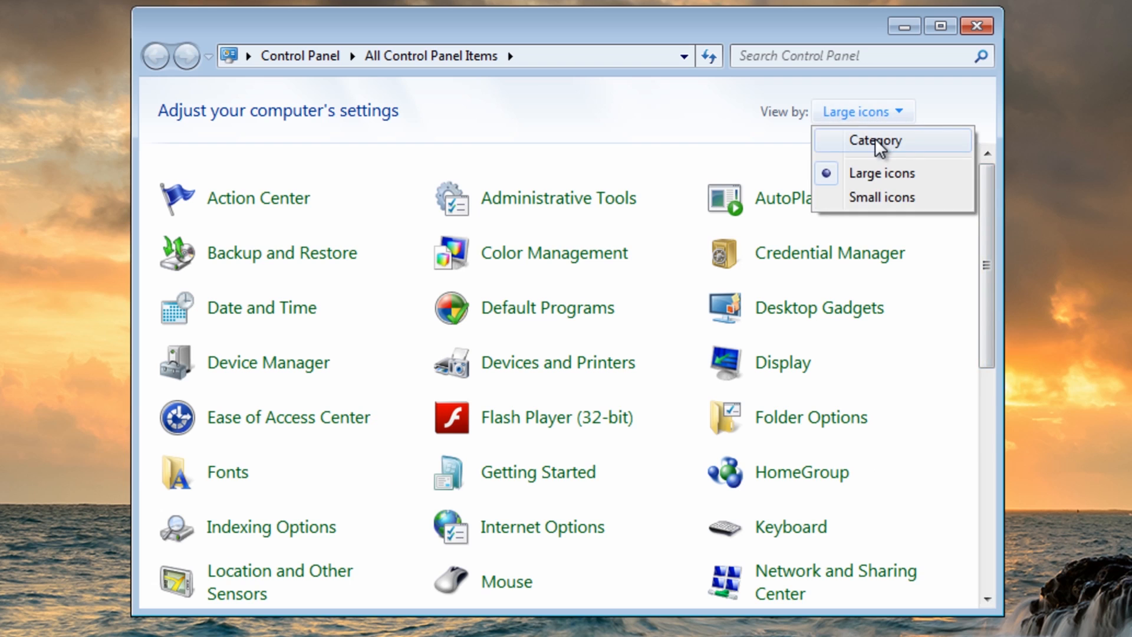
left_click(875, 140)
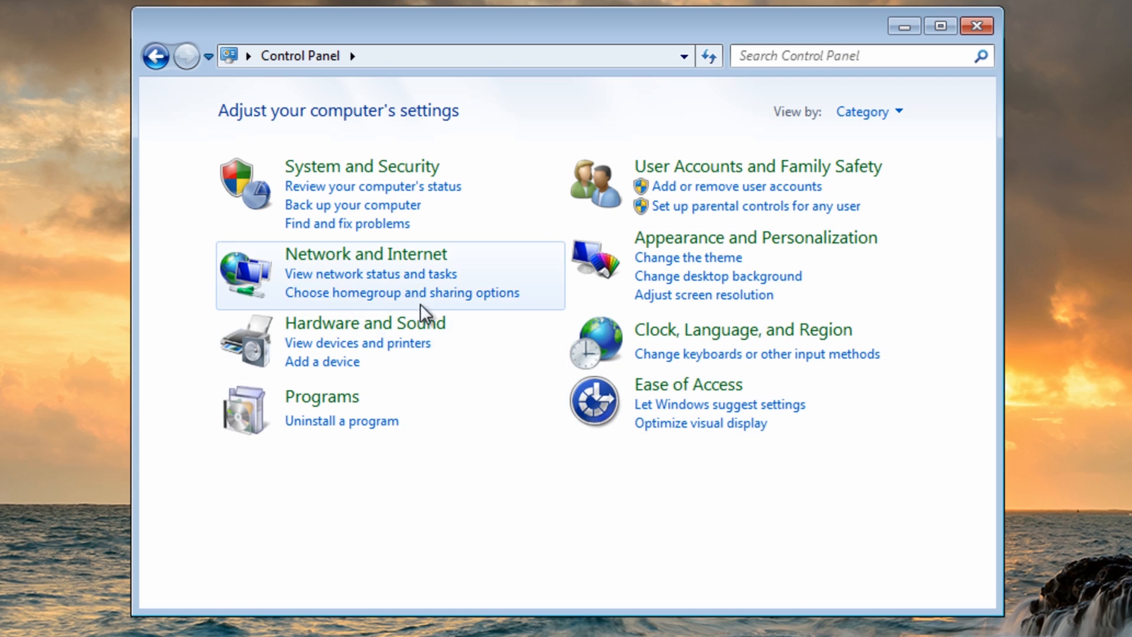
- Open the advanced settings of Windows Firewall from the System and Security category
left_click(340, 171)
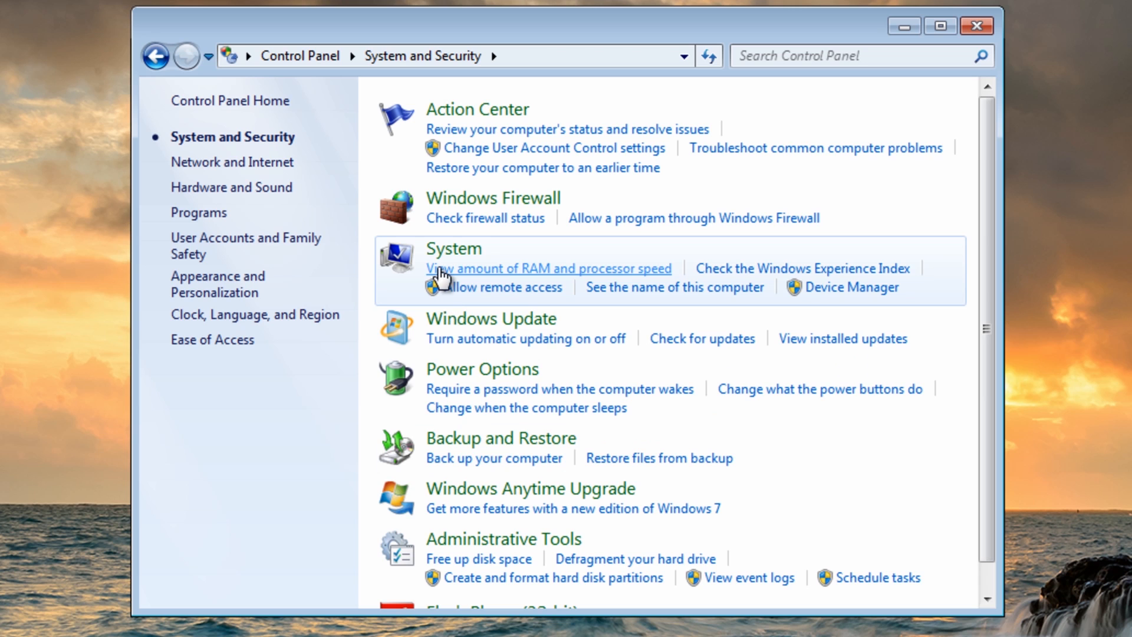
left_click(494, 199)
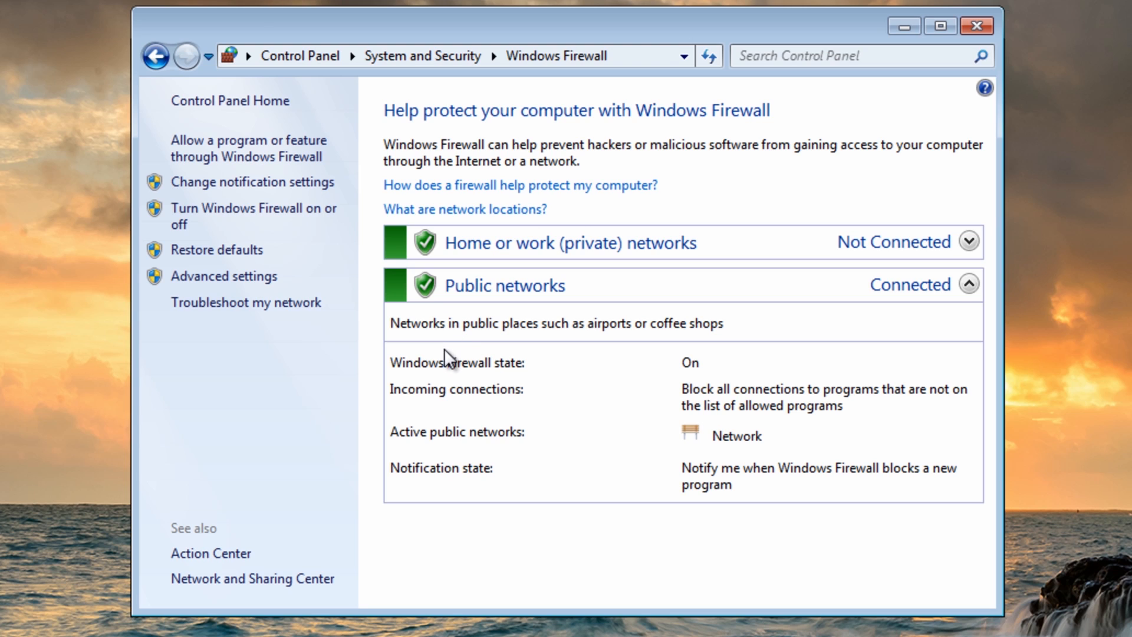
left_click(236, 277)
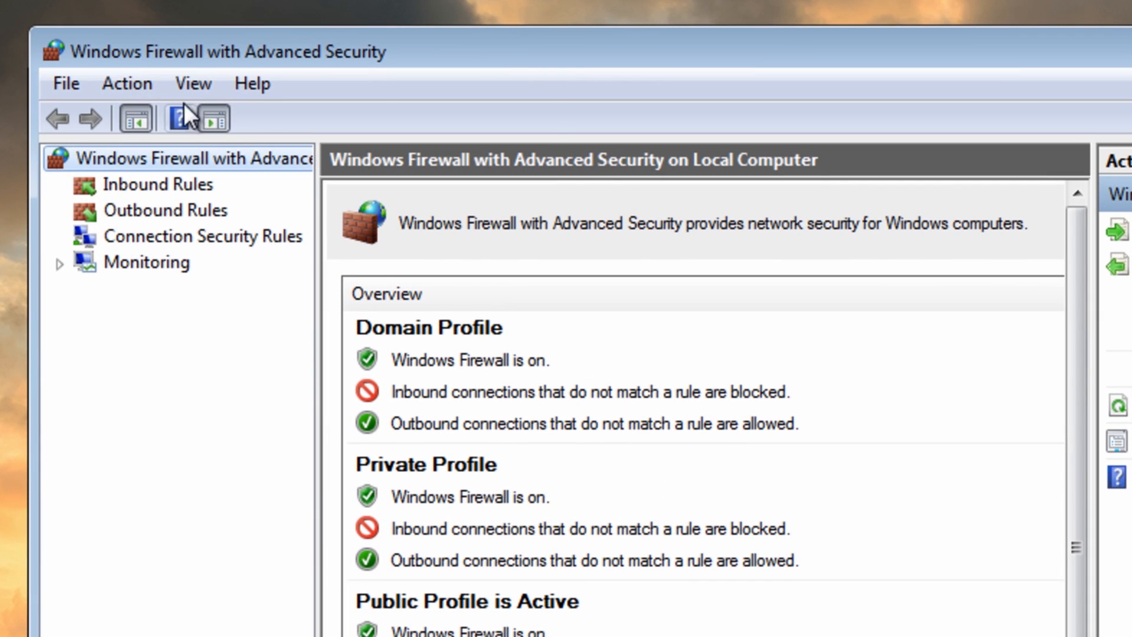
- In the firewall properties, set logging of dropped packets and successful connections to Yes for the Domain Profile
left_click(129, 90)
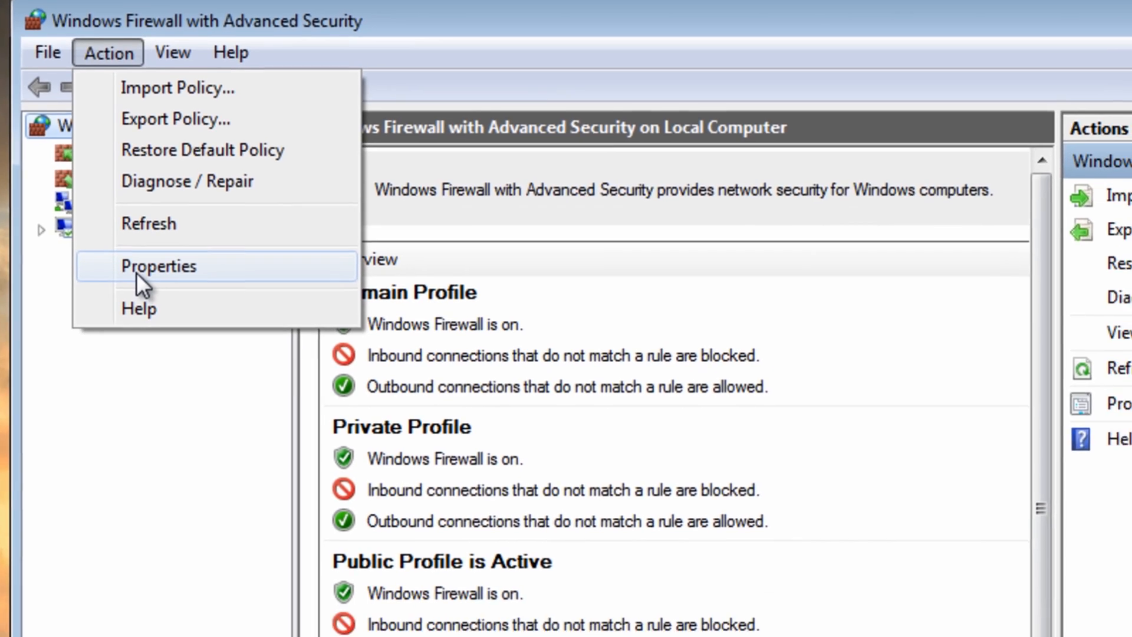
left_click(177, 300)
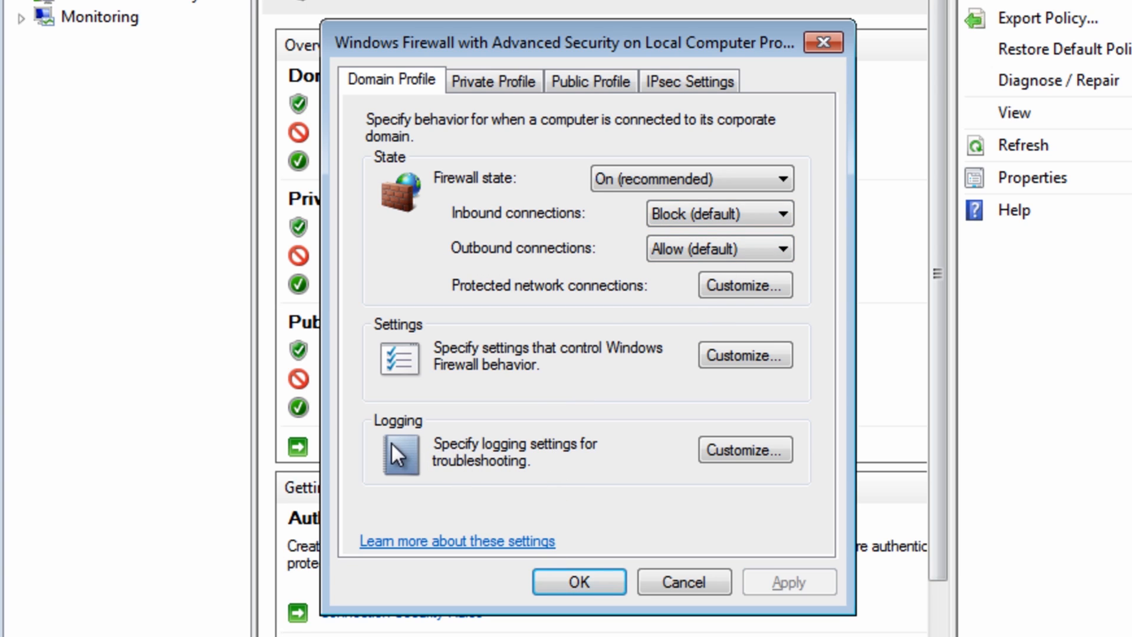
left_click(718, 451)
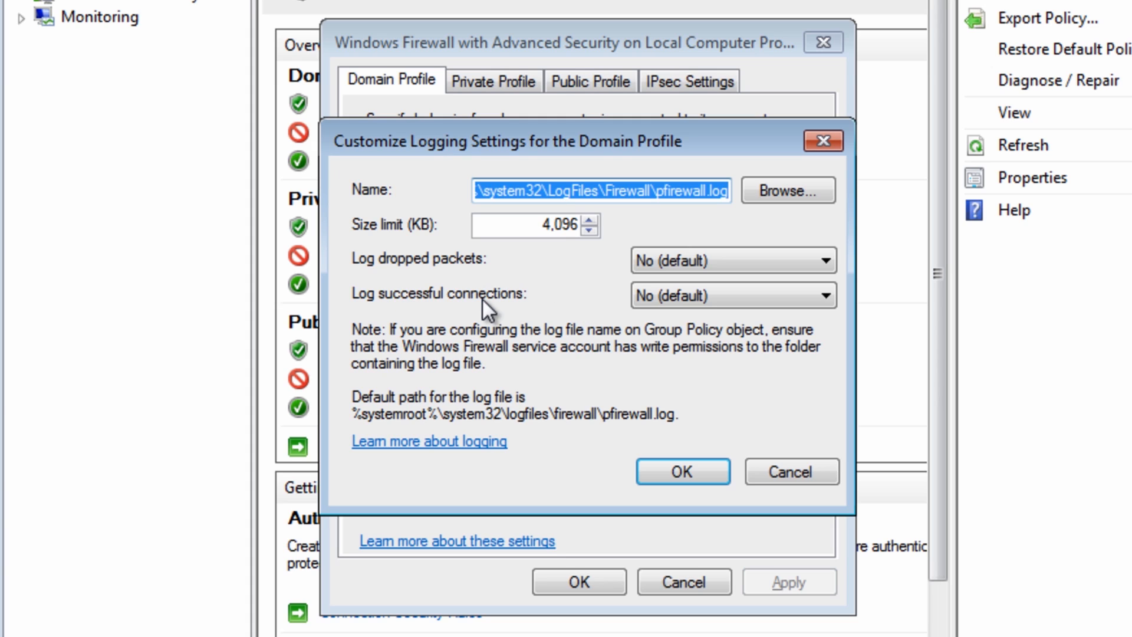
left_click(755, 263)
left_click(746, 283)
left_click(740, 305)
left_click(731, 318)
left_click(681, 470)
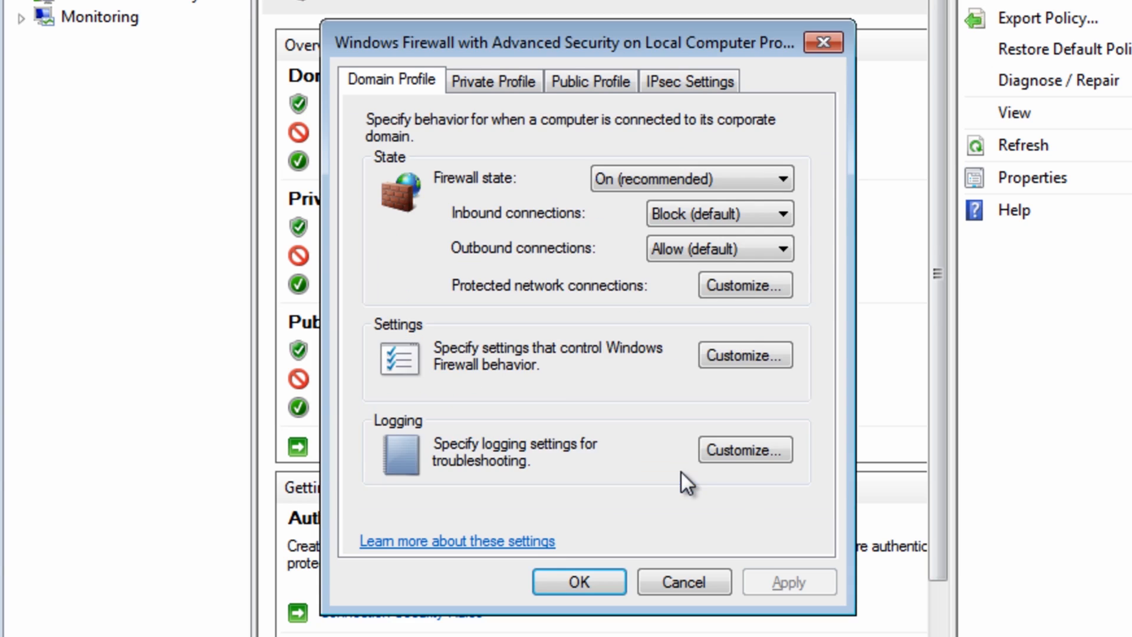
- Set logging of dropped packets and successful connections to Yes for the Private Profile
left_click(486, 84)
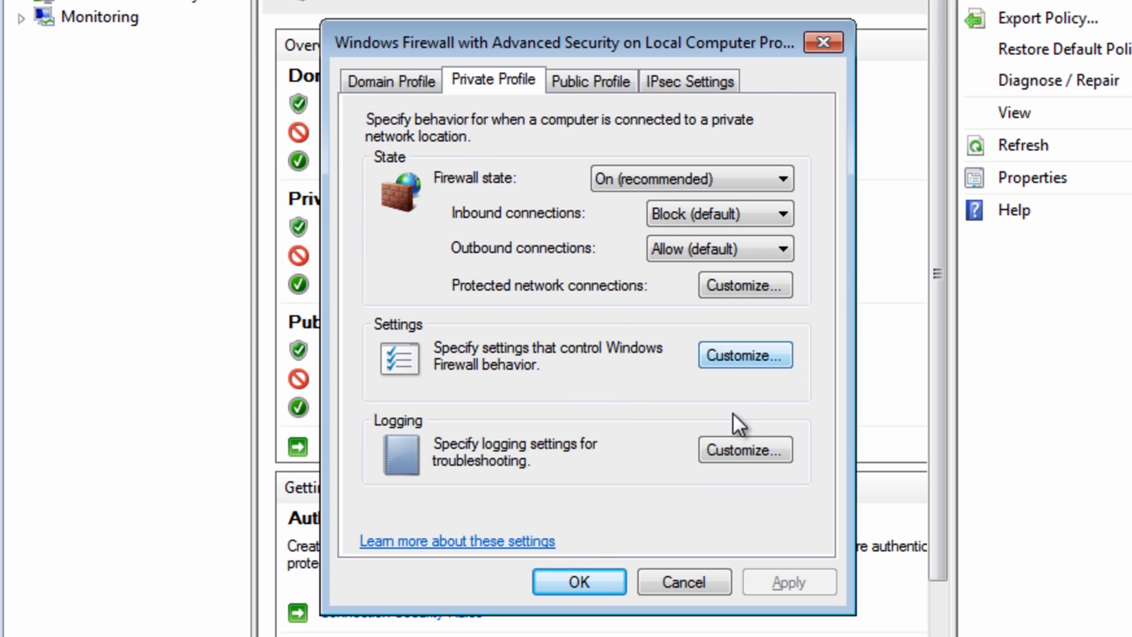
left_click(738, 449)
left_click(687, 260)
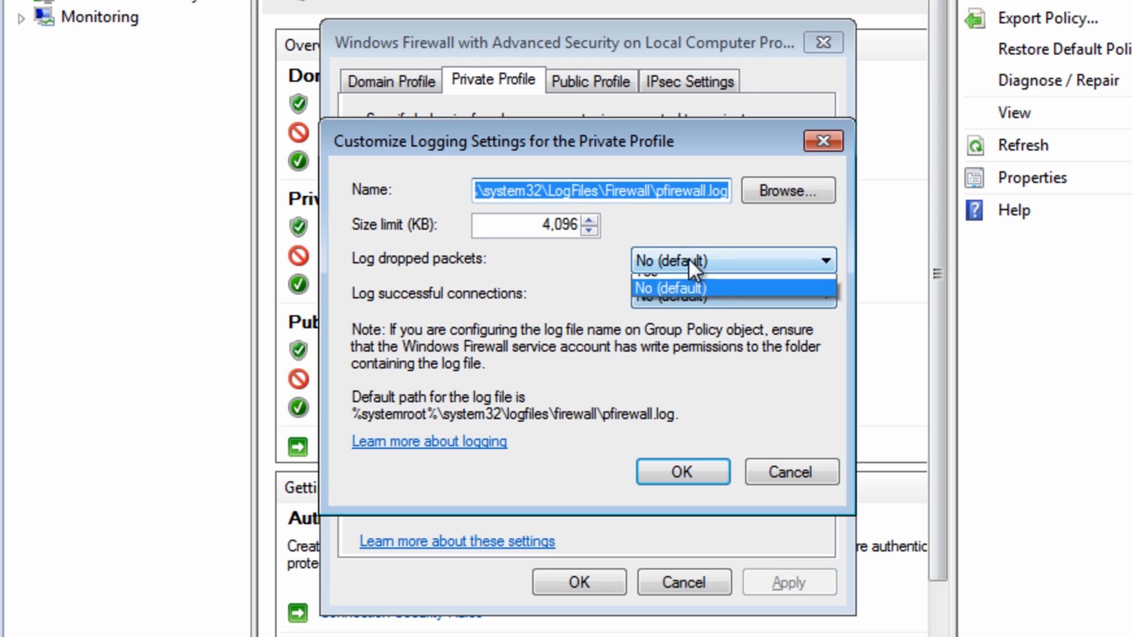
left_click(688, 285)
left_click(688, 298)
left_click(681, 319)
left_click(678, 469)
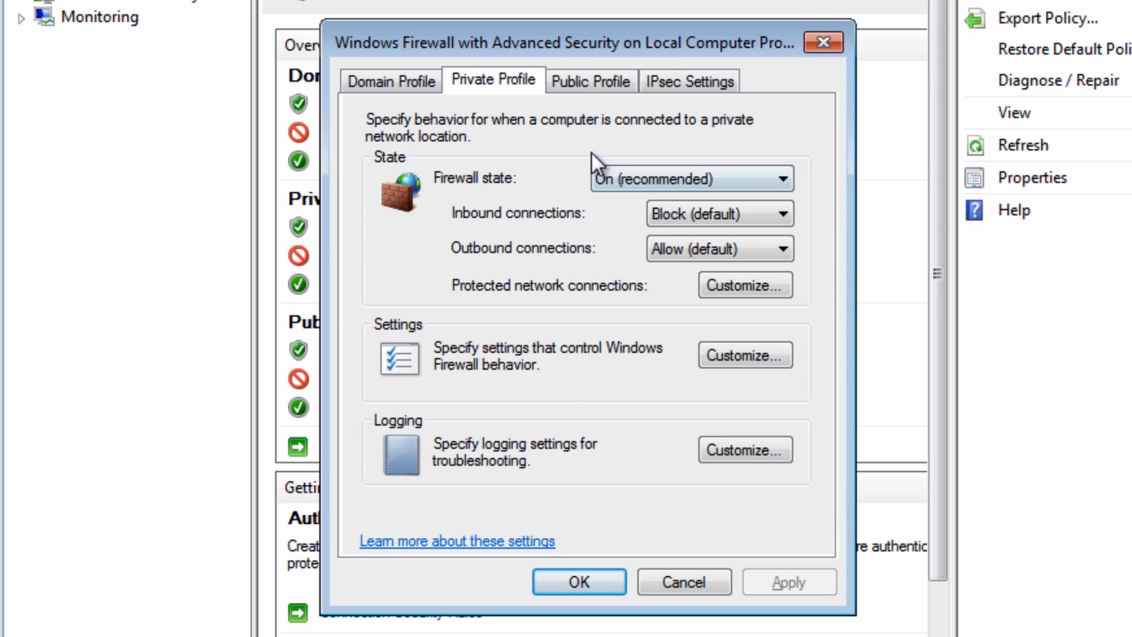
- Set logging of dropped packets and successful connections to Yes for the Public Profile
left_click(589, 80)
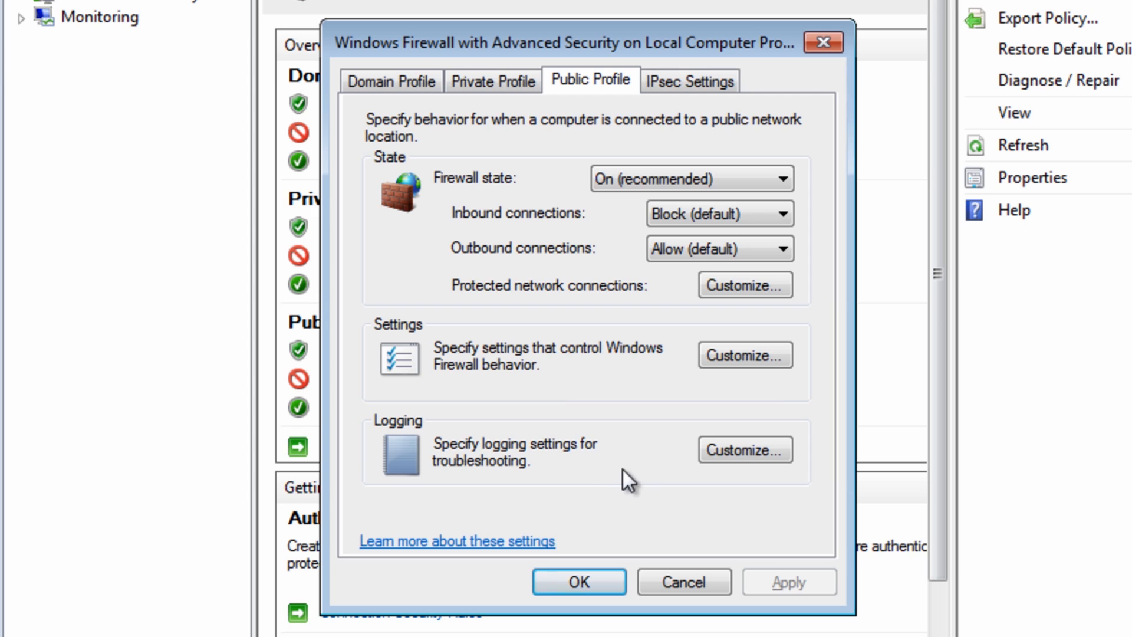
left_click(736, 449)
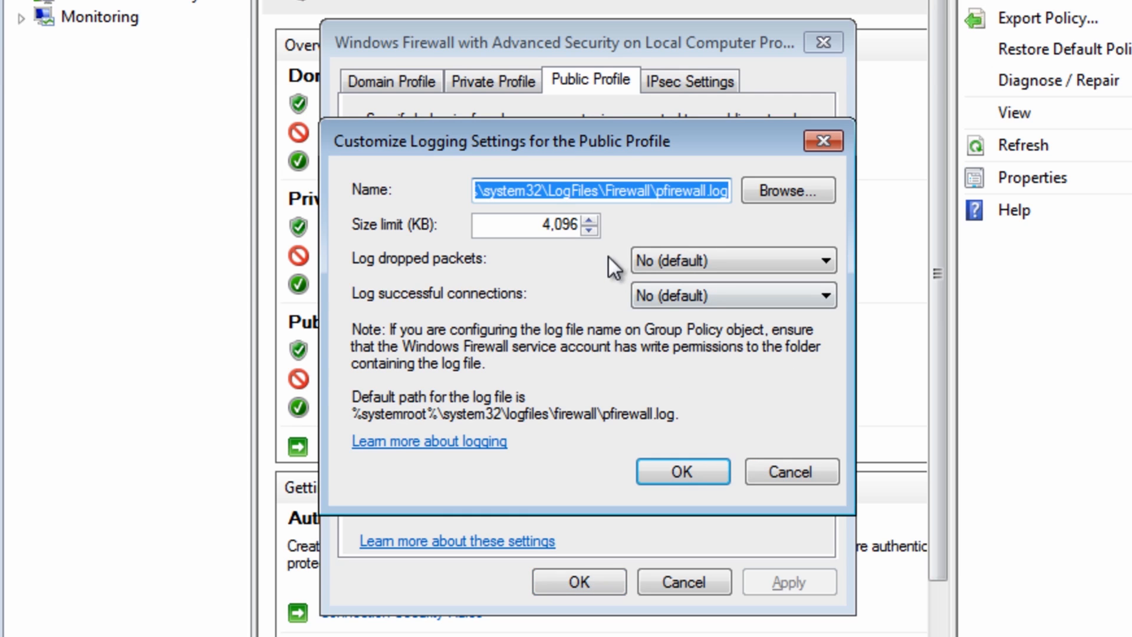
left_click(690, 258)
left_click(690, 285)
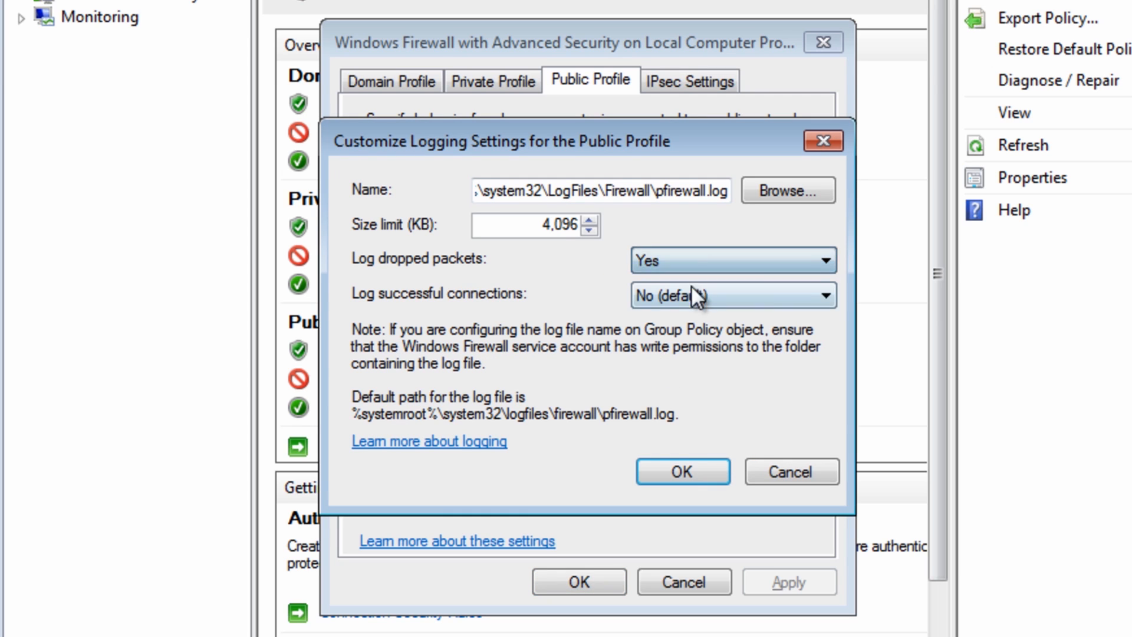
left_click(687, 292)
left_click(674, 316)
left_click(674, 469)
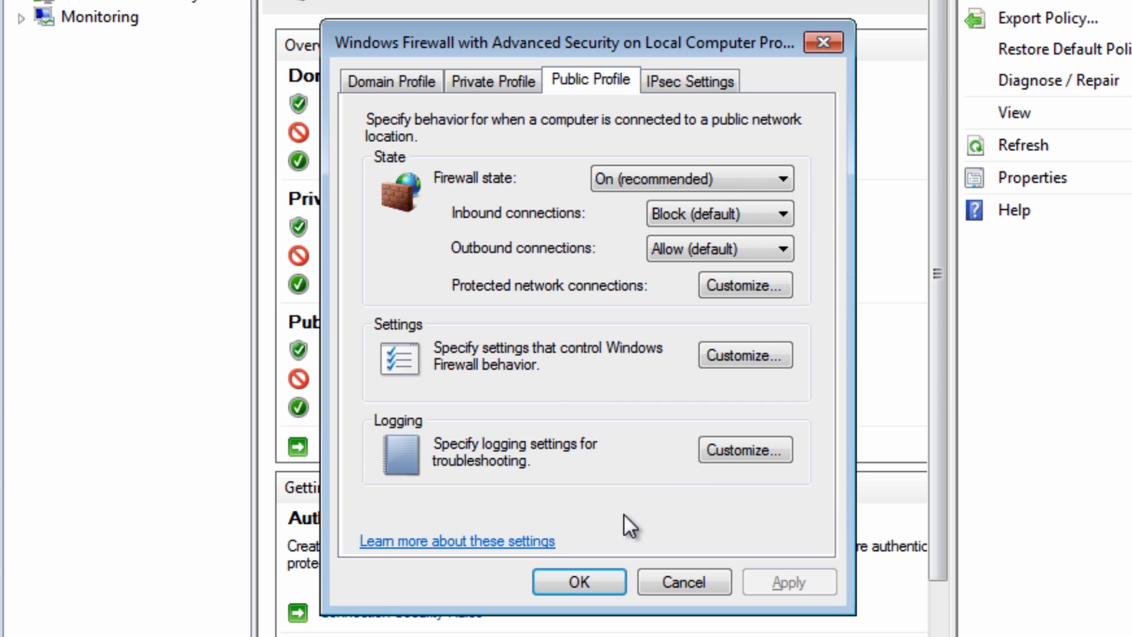
- Check the log file path in the Public Profile's logging settings and accept the firewall properties
left_click(716, 461)
left_click_drag(486, 192, 730, 204)
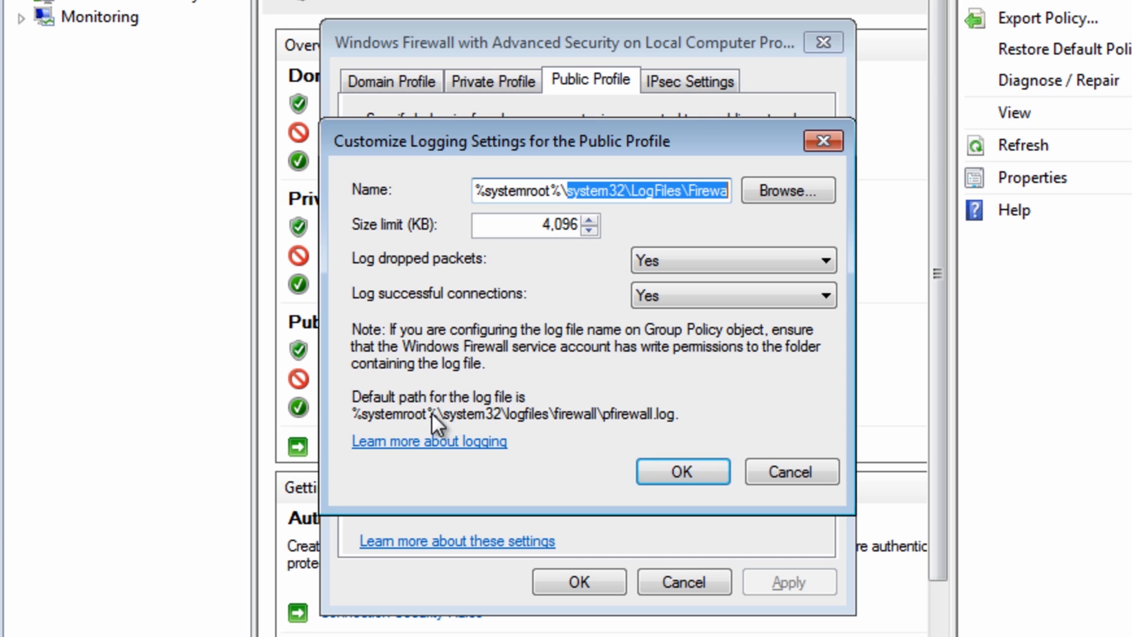
left_click(676, 475)
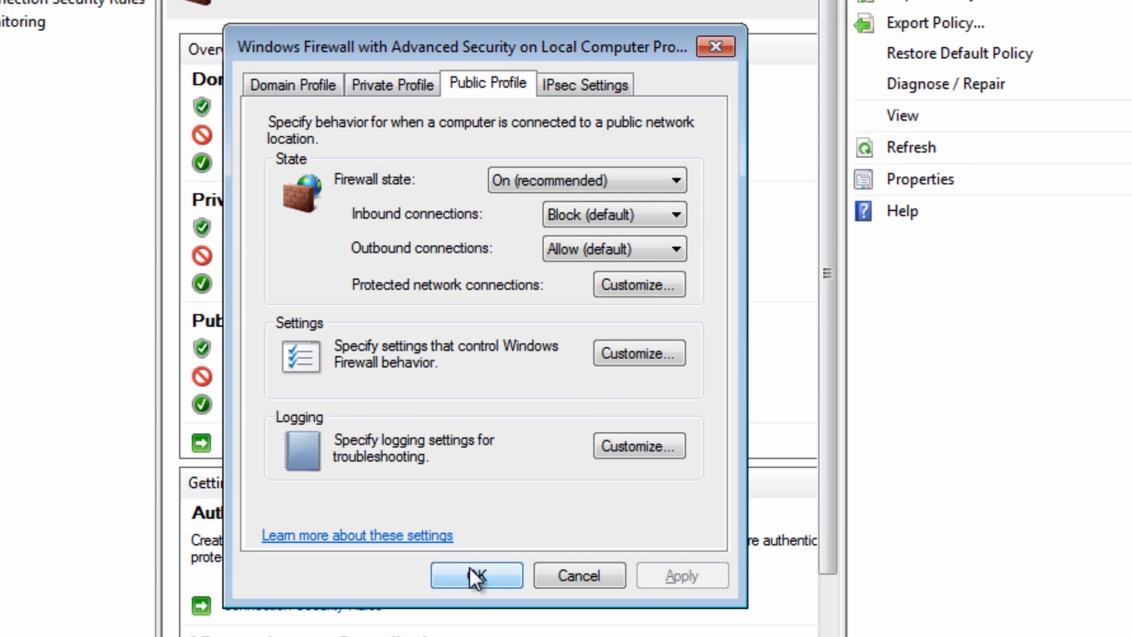
left_click(470, 569)
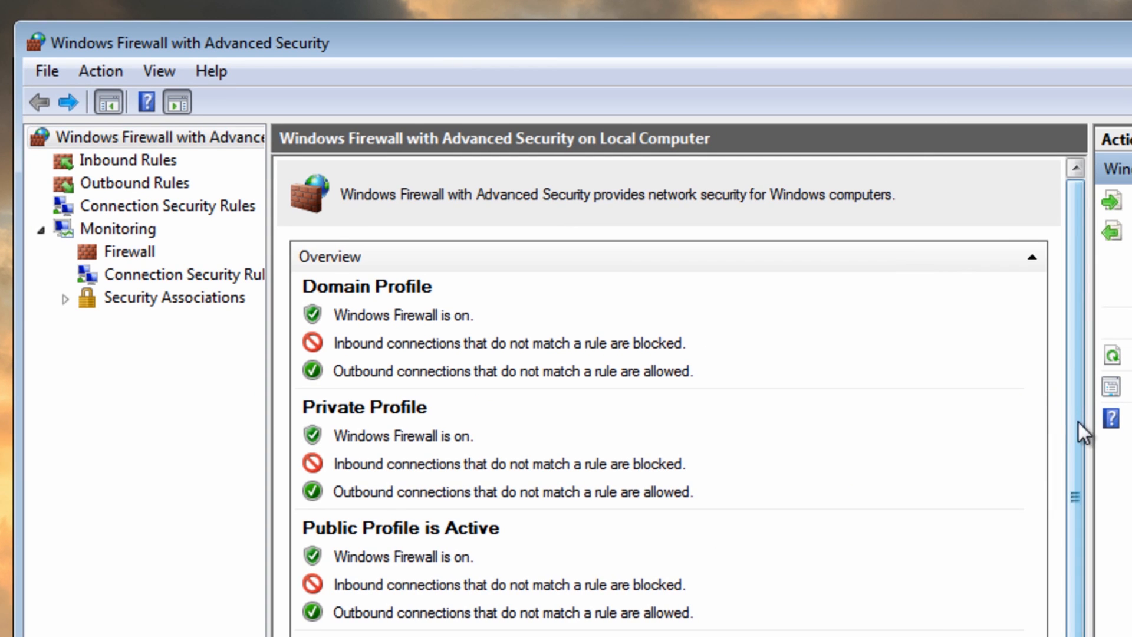
- Go to the firewall's Monitoring page and open the pfirewall.log file from the Public Profile's logging settings
left_click_drag(1078, 422, 1077, 595)
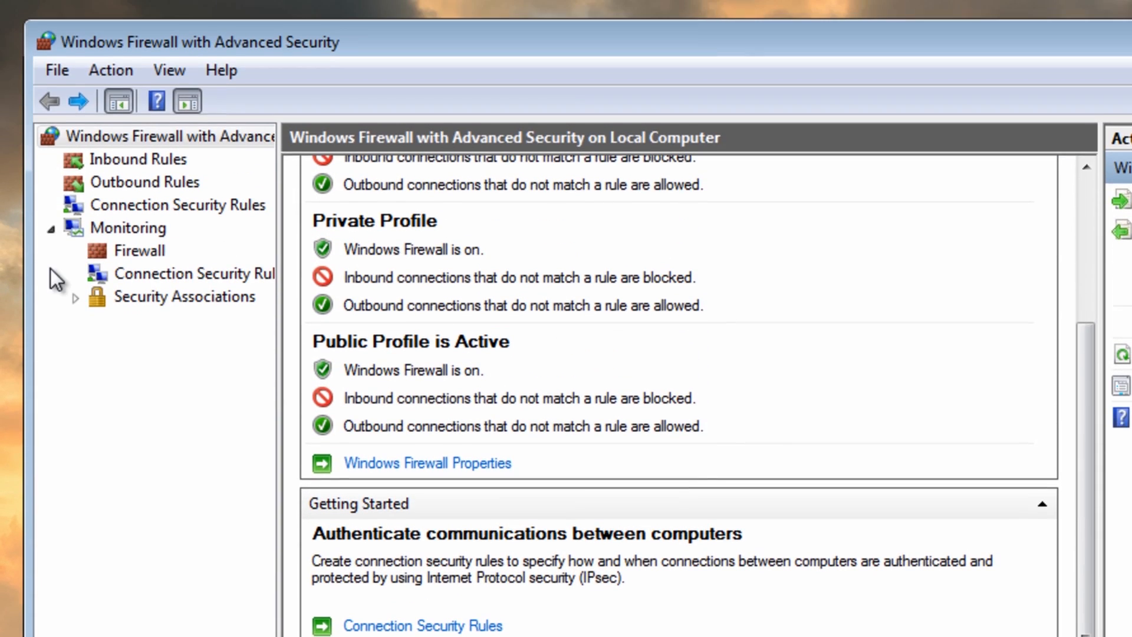
left_click(49, 230)
left_click(50, 231)
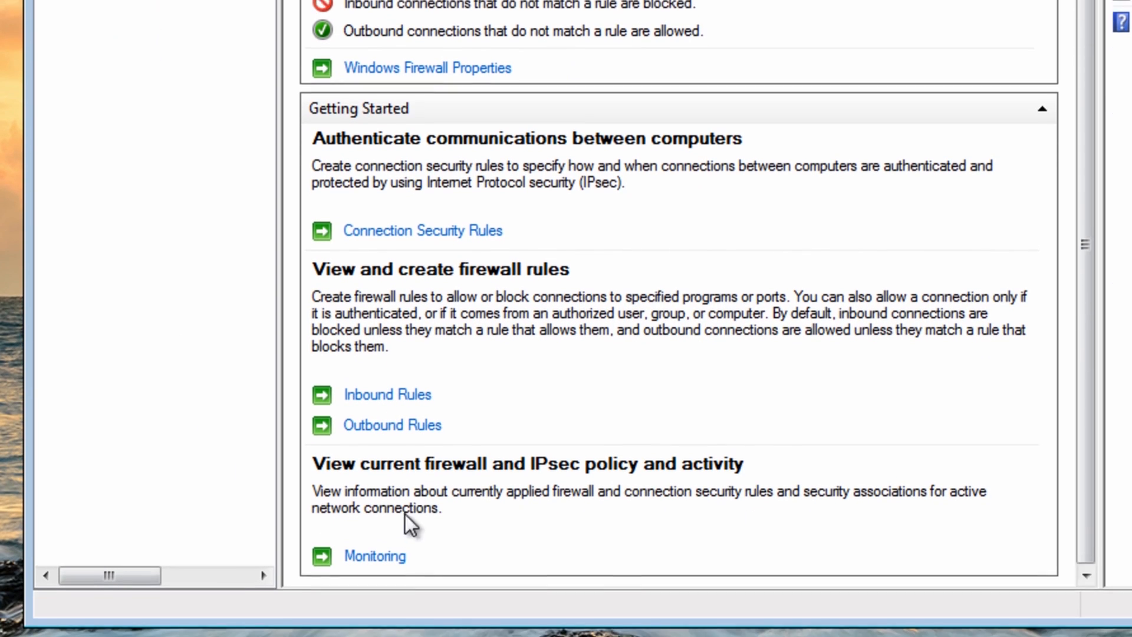
left_click(383, 556)
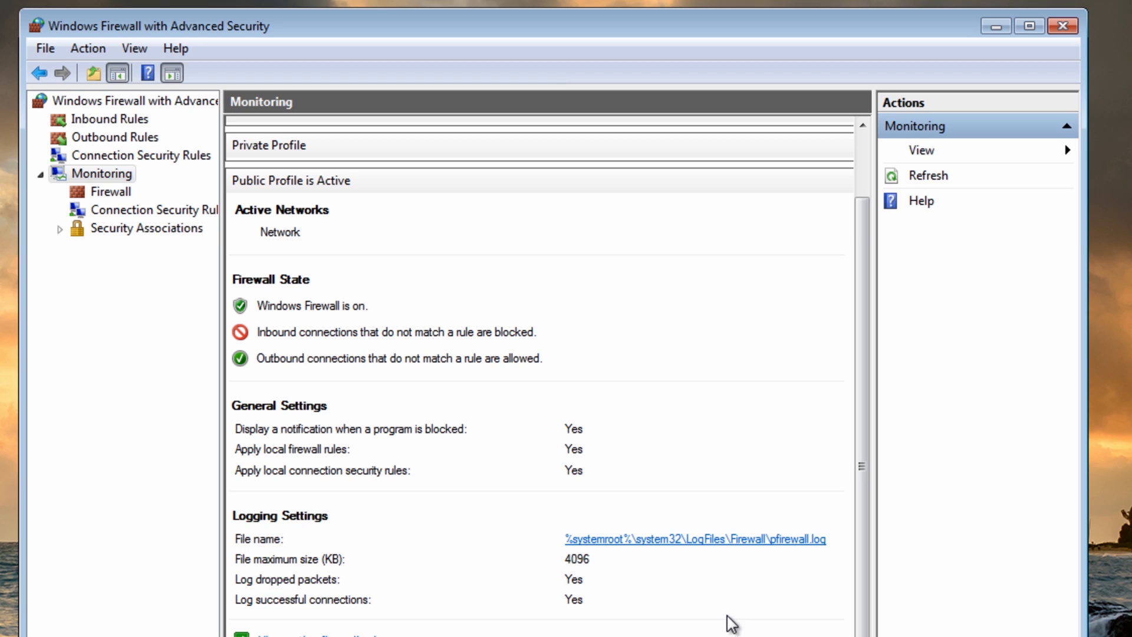
left_click(738, 551)
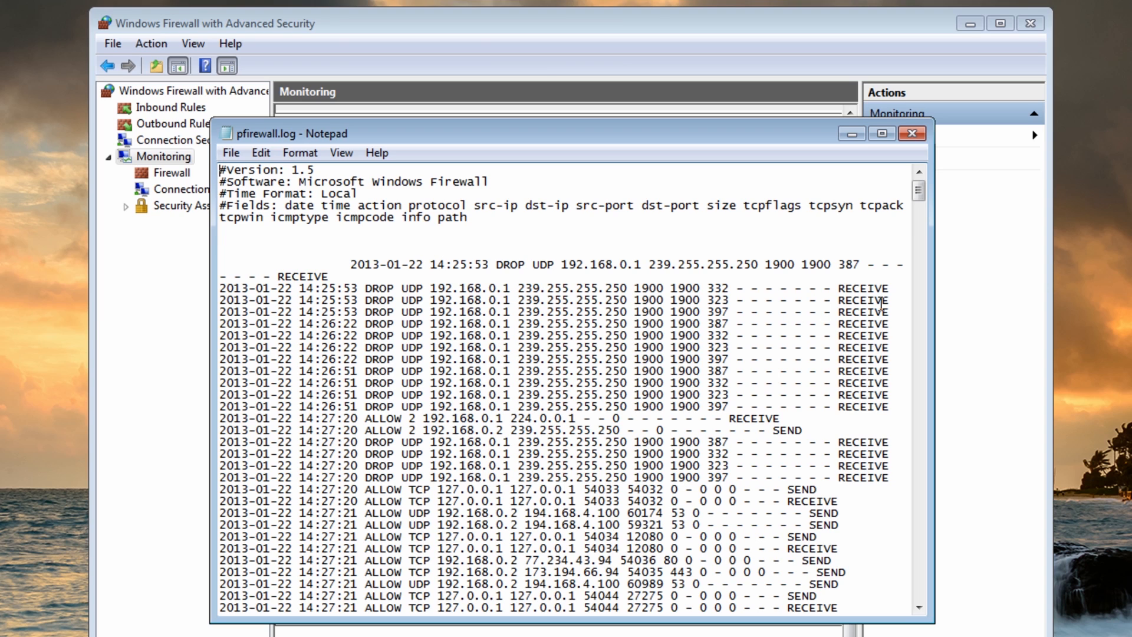
- Examine the field headings, source and destination IP columns, and the logged connection entries in pfirewall.log
mouse_move(921, 193)
left_mouse_down()
mouse_move(921, 204)
mouse_move(920, 192)
left_mouse_up()
left_click_drag(475, 205, 573, 203)
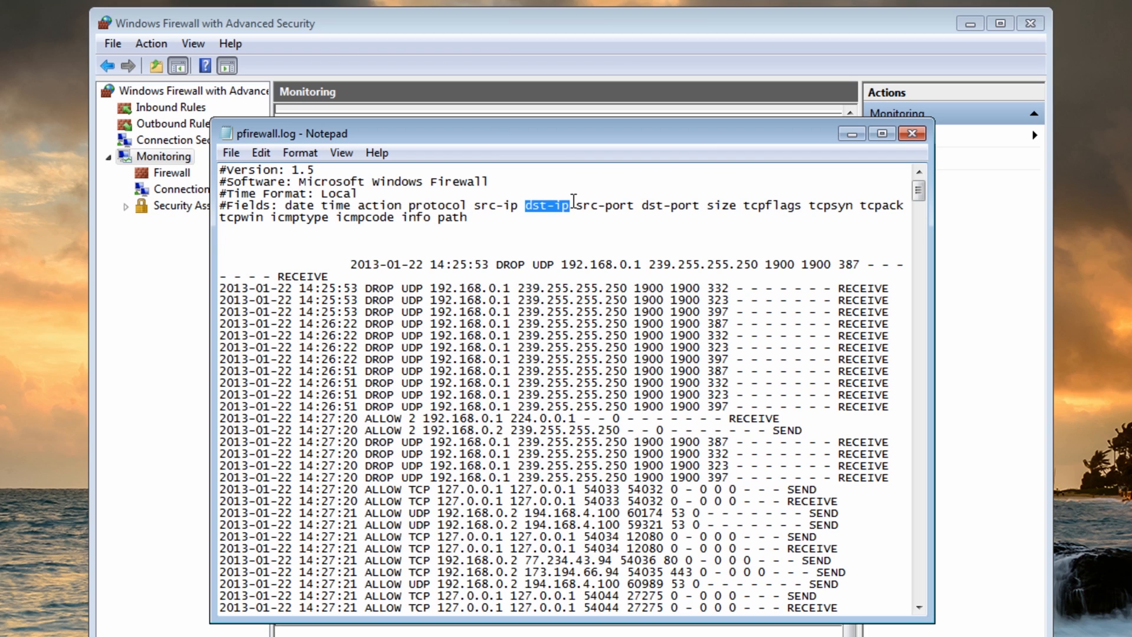
left_click(589, 234)
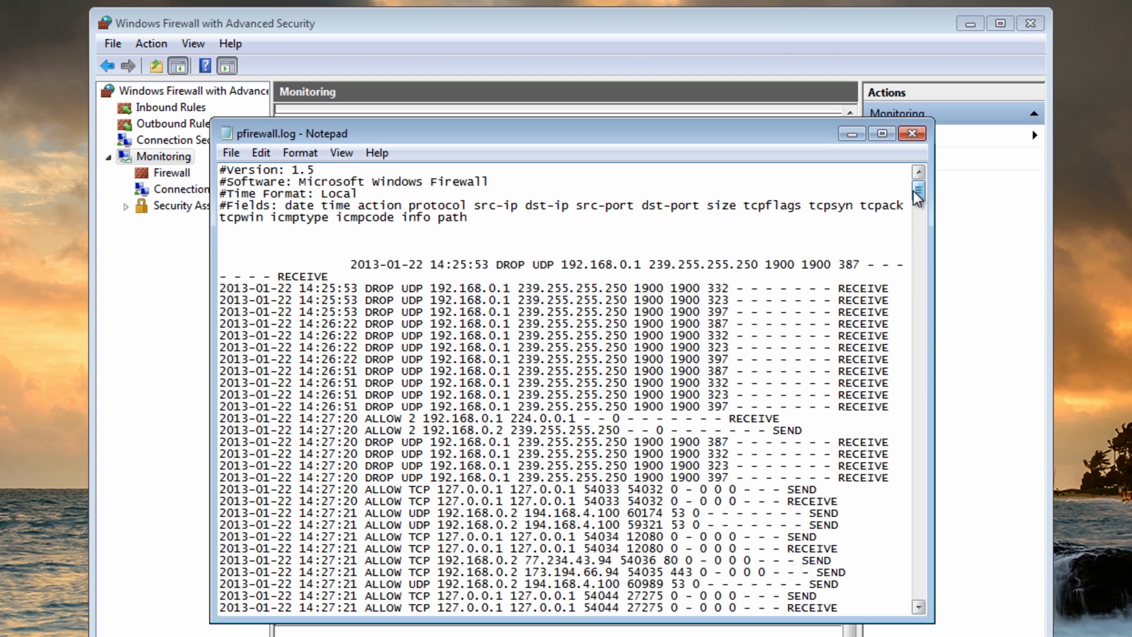
left_click_drag(917, 189, 925, 255)
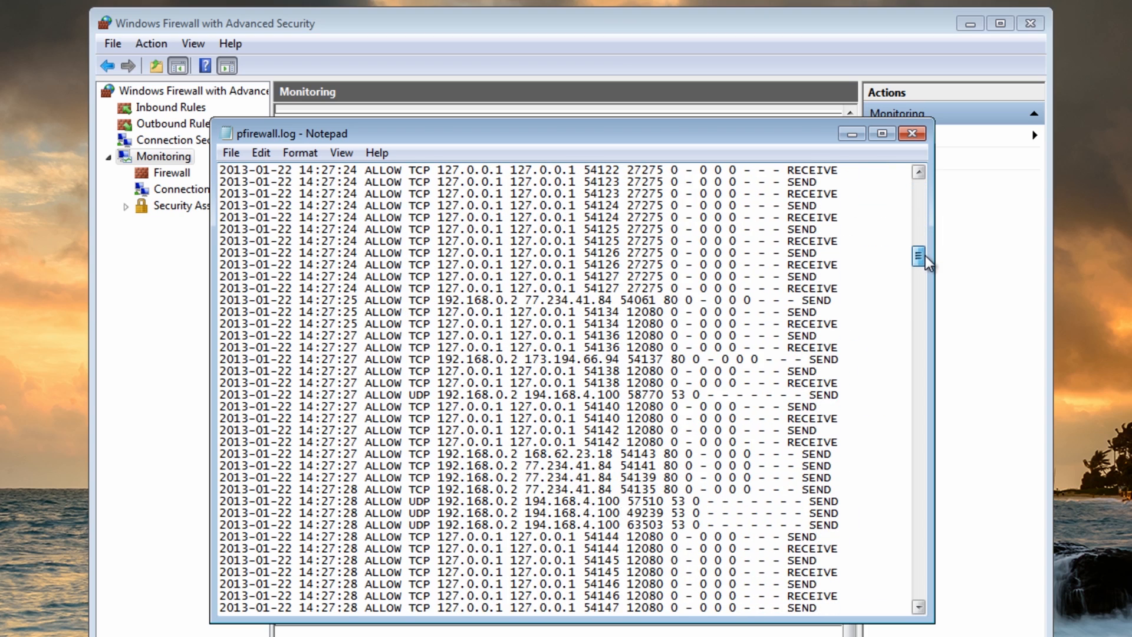
left_click_drag(925, 256, 918, 185)
- Close the pfirewall.log file, the advanced firewall window and the Control Panel
left_click(912, 133)
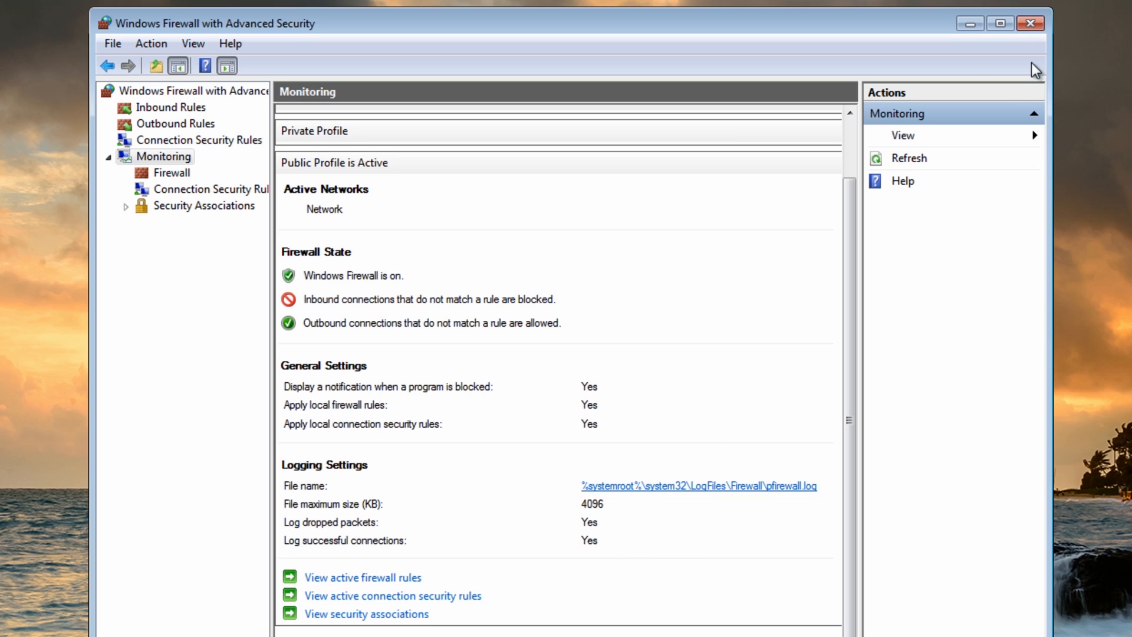
left_click(1035, 21)
left_click(822, 94)
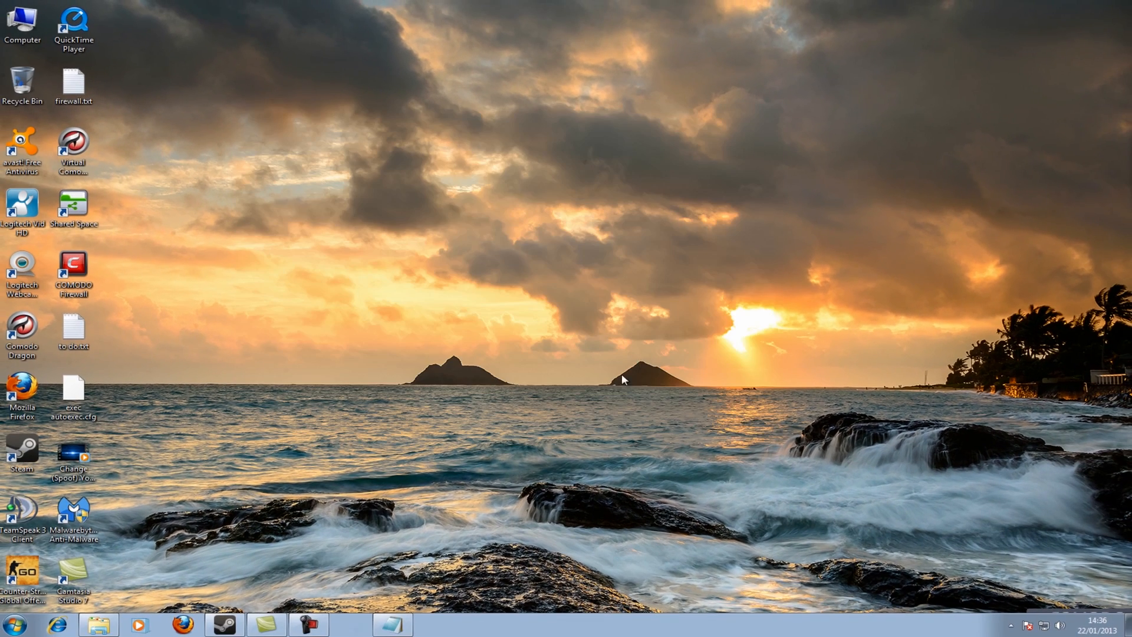